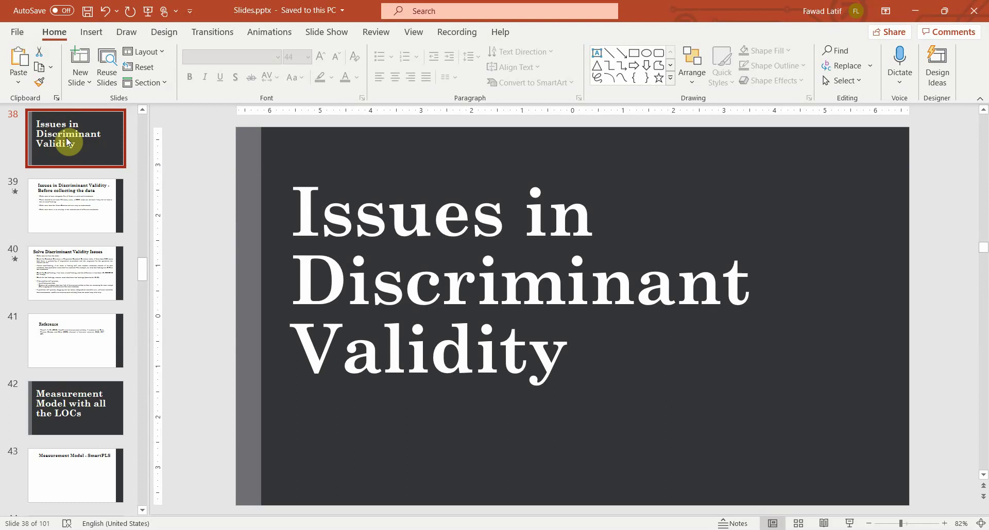
Go back to slide 37, 'Discriminant Validity - SmartPLS'.
{"action": "key", "text": "Up"}
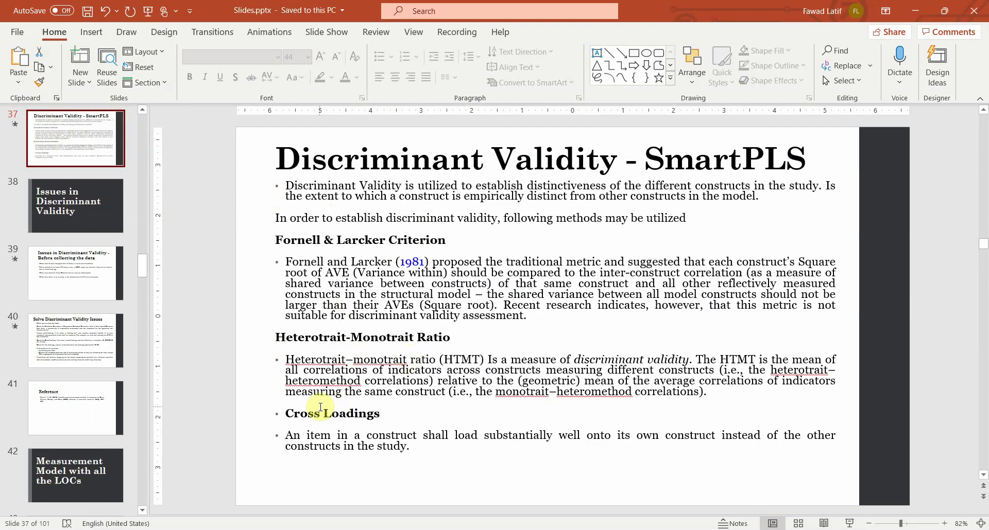
Select slide 38, the Issues in Discriminant Validity slide.
{"action": "left_click", "coordinate": [113, 206]}
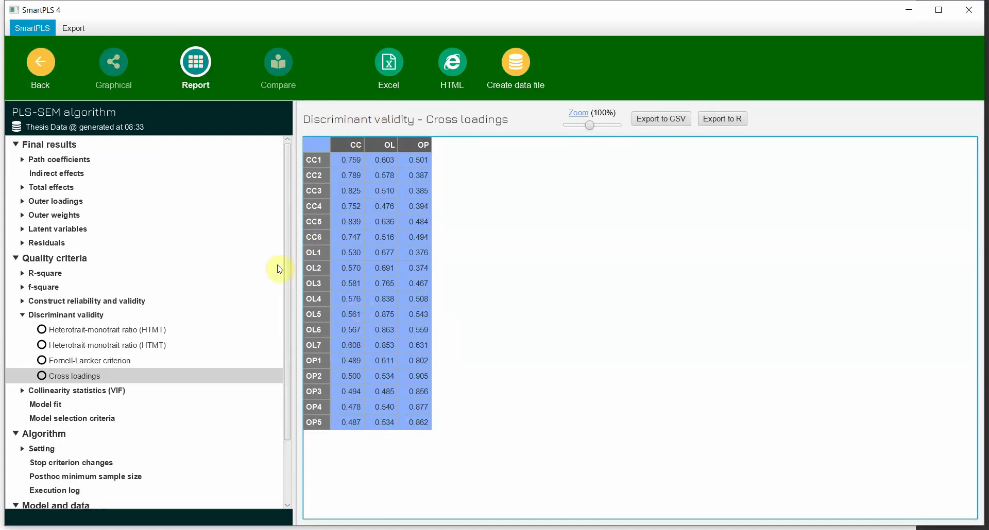
Check the Excel loadings sheet, then return to SmartPLS's path model.
{"action": "left_click", "coordinate": [120, 63]}
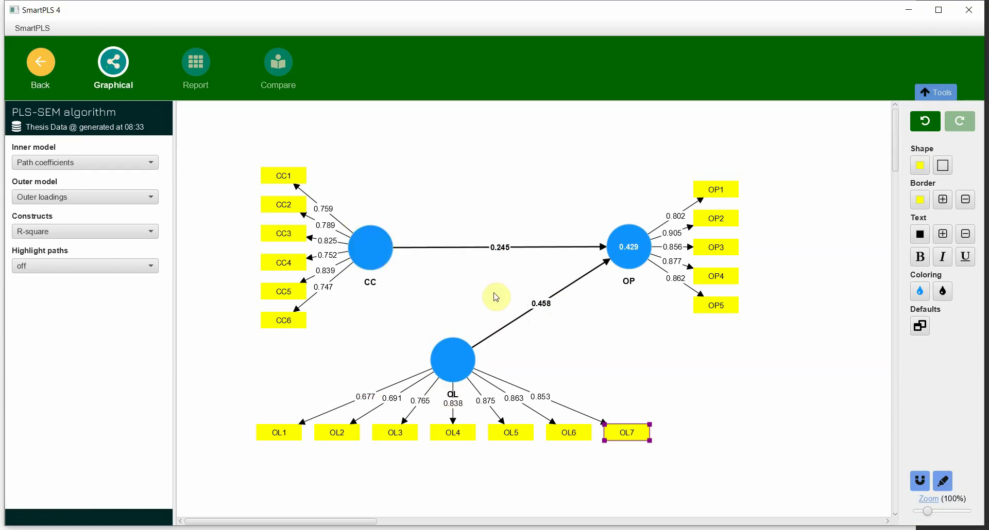
{"action": "key", "text": "alt+Tab"}
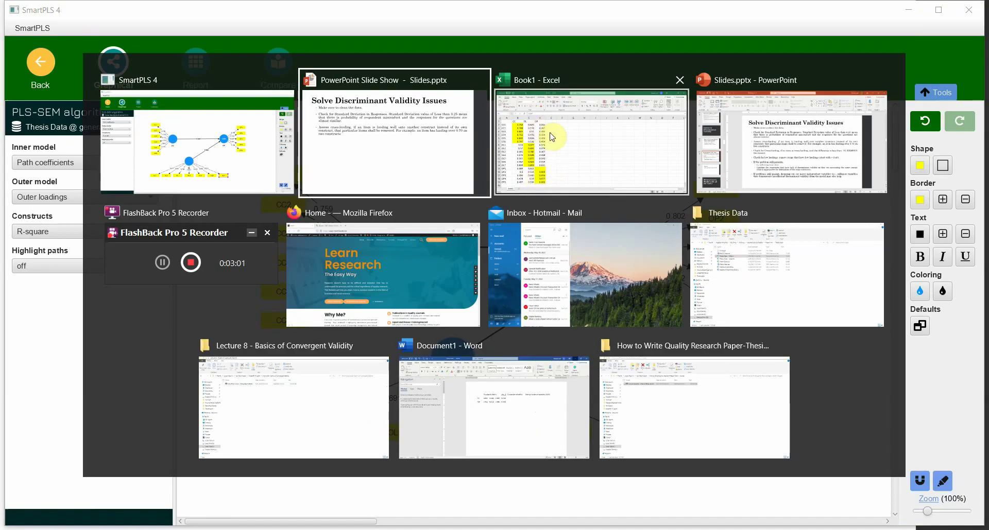
{"action": "left_click", "coordinate": [554, 136]}
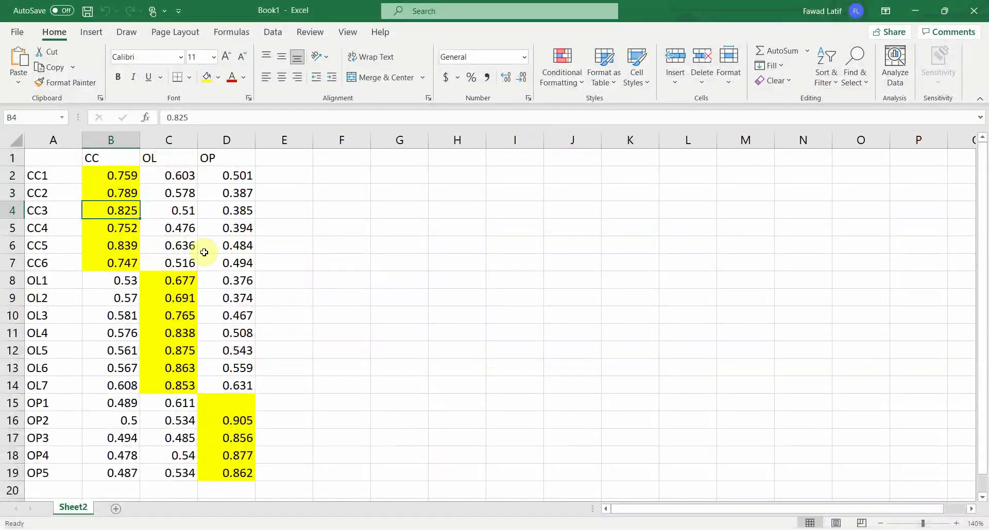
{"action": "key", "text": "alt+Tab"}
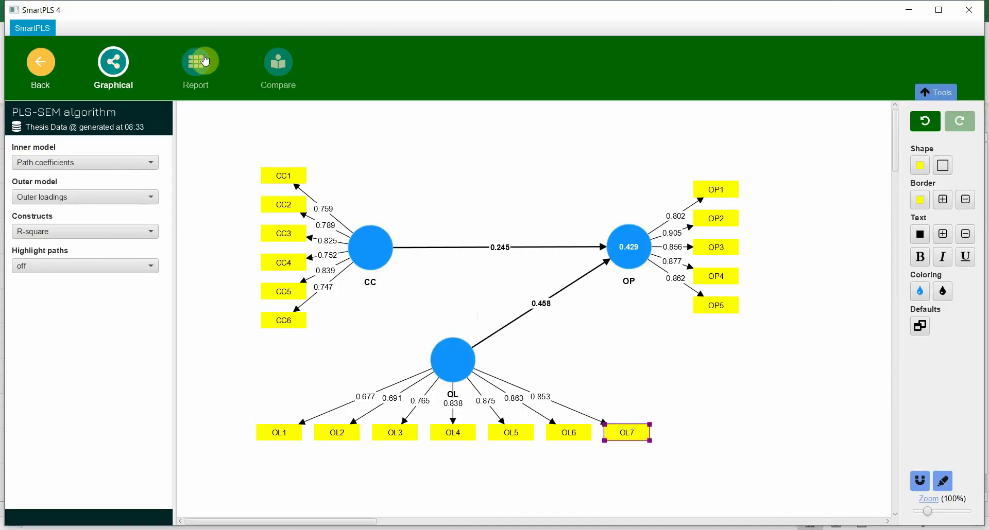
{"action": "left_click", "coordinate": [205, 61]}
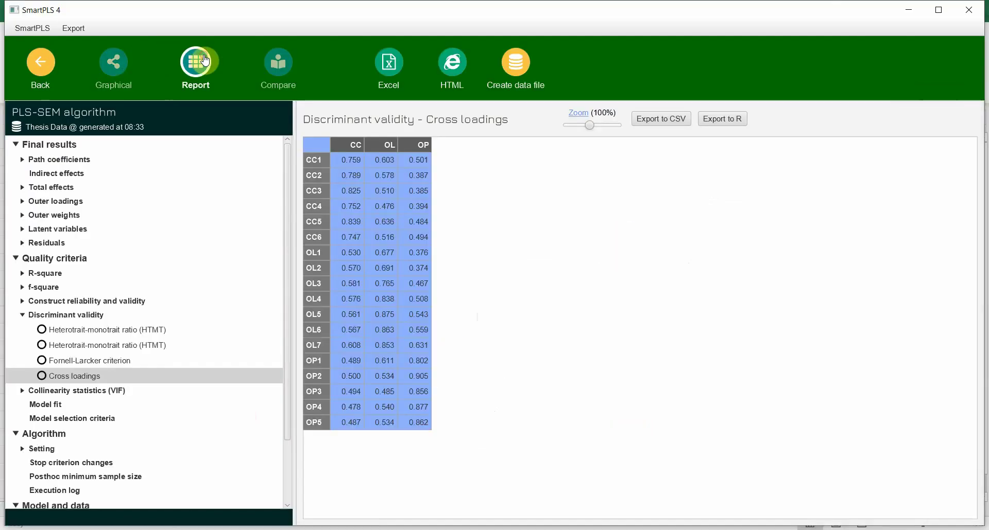
Copy the entire cross-loadings table from the report and switch toward Excel.
{"action": "left_click", "coordinate": [68, 378]}
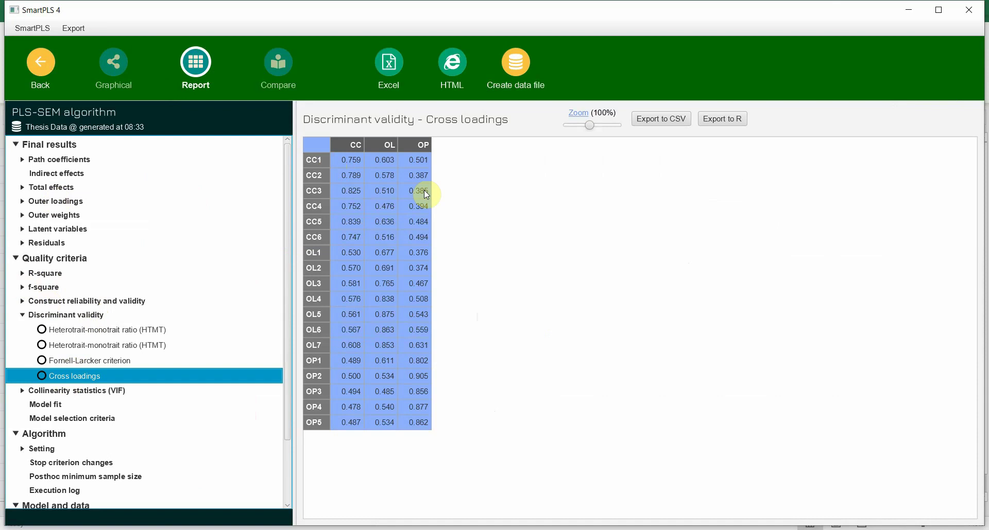
{"action": "left_click", "coordinate": [330, 154]}
{"action": "left_click_drag", "start_coordinate": [317, 145], "coordinate": [424, 437]}
{"action": "right_click", "coordinate": [384, 348]}
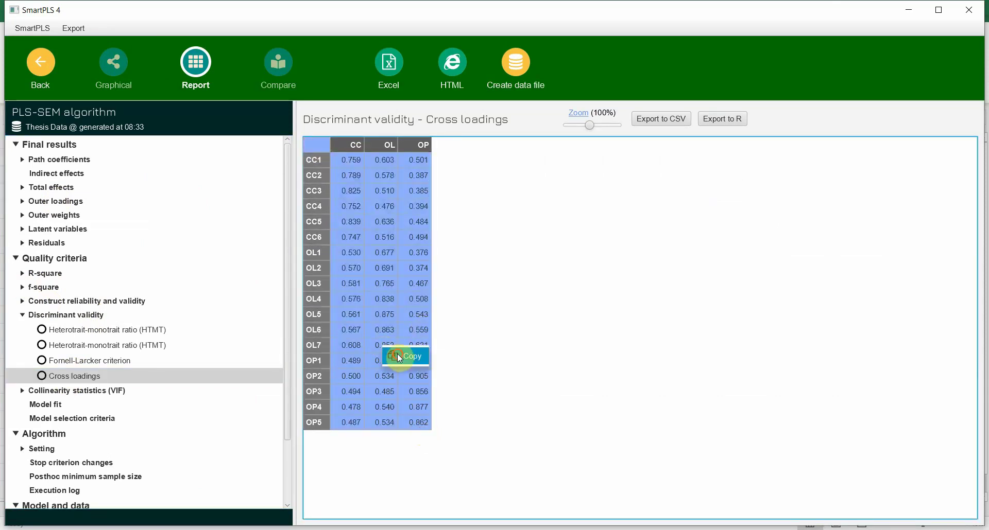
{"action": "left_click", "coordinate": [404, 357]}
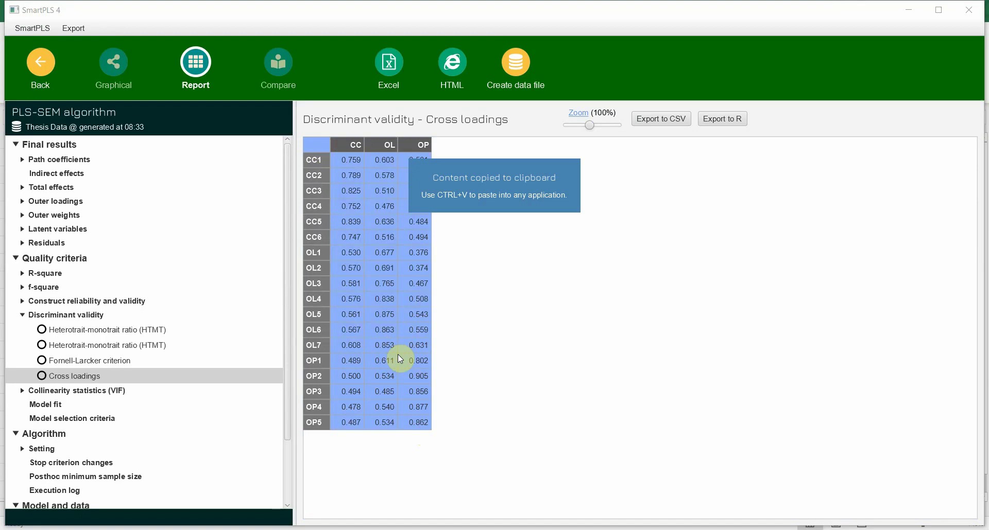
{"action": "key", "text": "alt+Tab"}
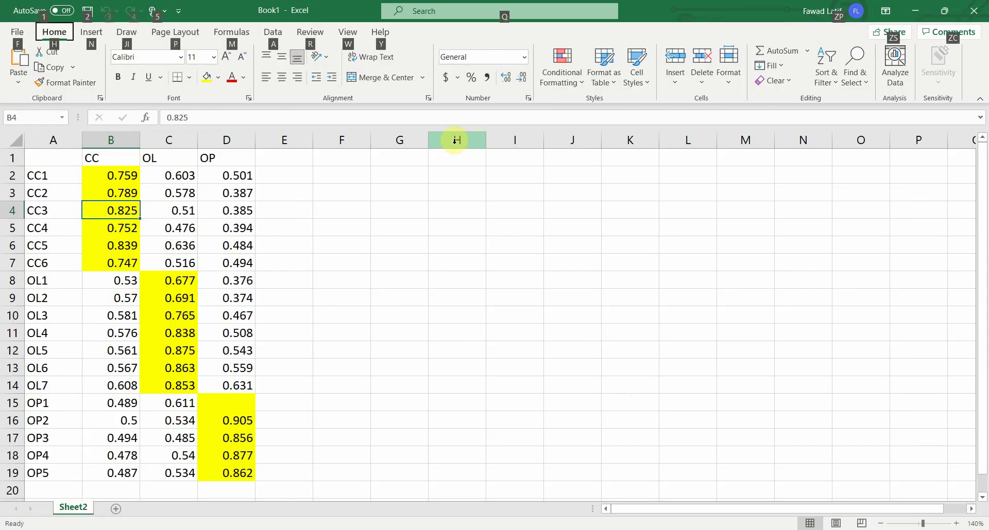
{"action": "left_click", "coordinate": [70, 173]}
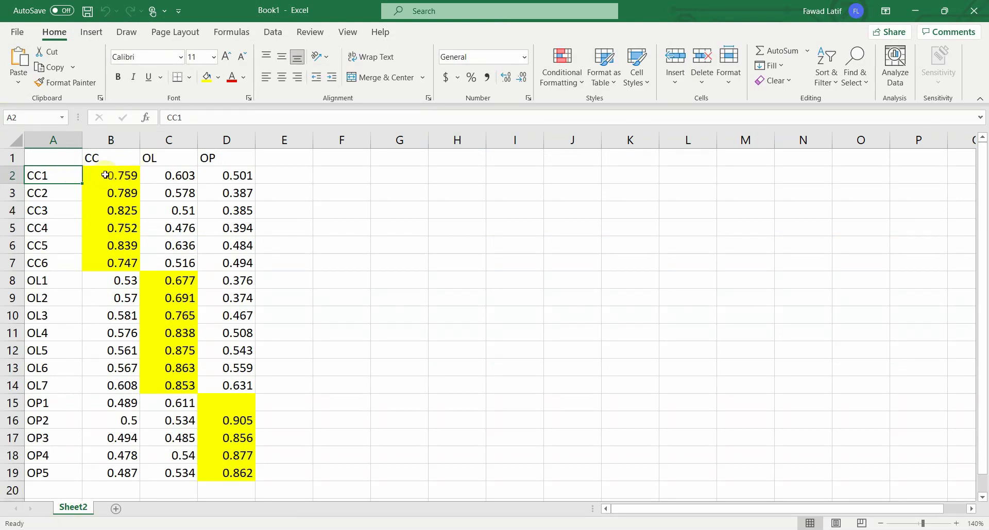
{"action": "left_click_drag", "start_coordinate": [105, 175], "coordinate": [105, 266]}
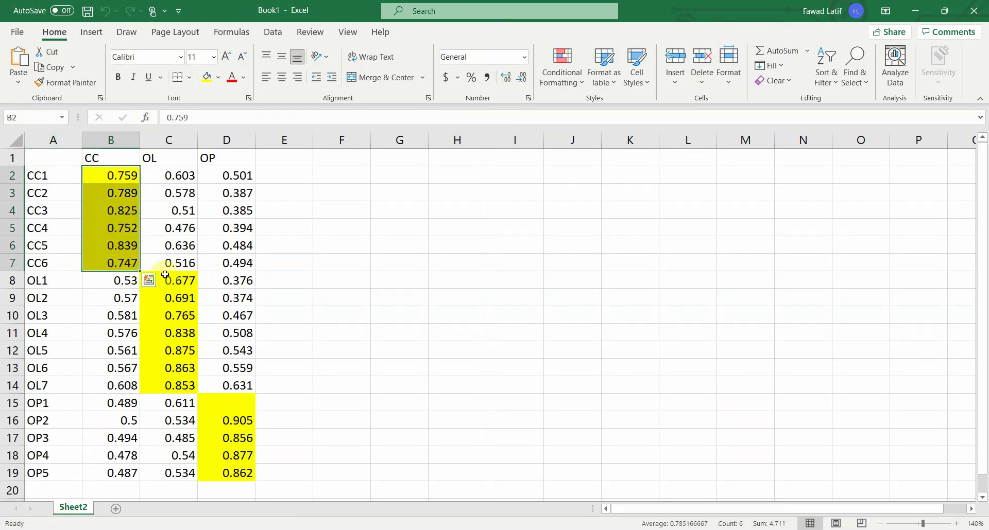
{"action": "left_click_drag", "start_coordinate": [165, 275], "coordinate": [172, 384]}
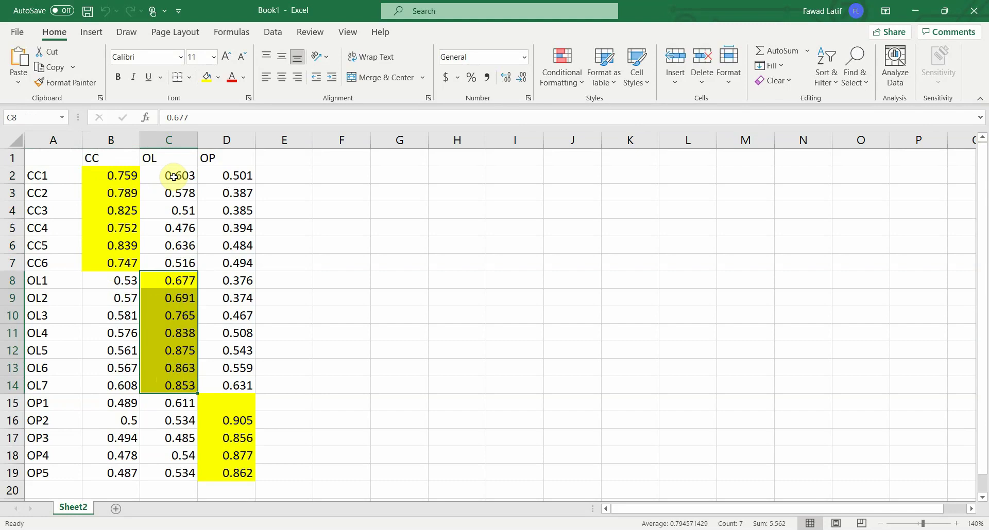
{"action": "left_click", "coordinate": [172, 280]}
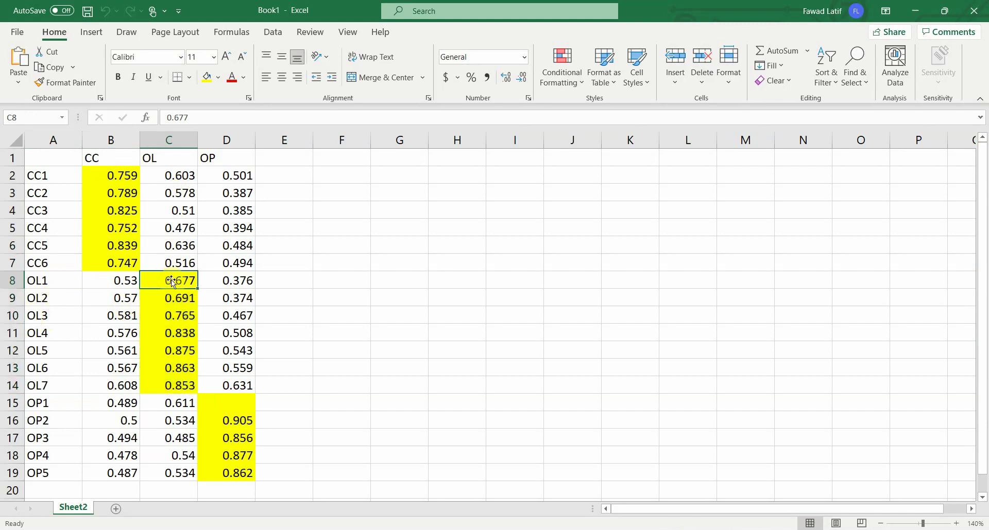
{"action": "left_click", "coordinate": [171, 298]}
{"action": "left_click", "coordinate": [171, 315]}
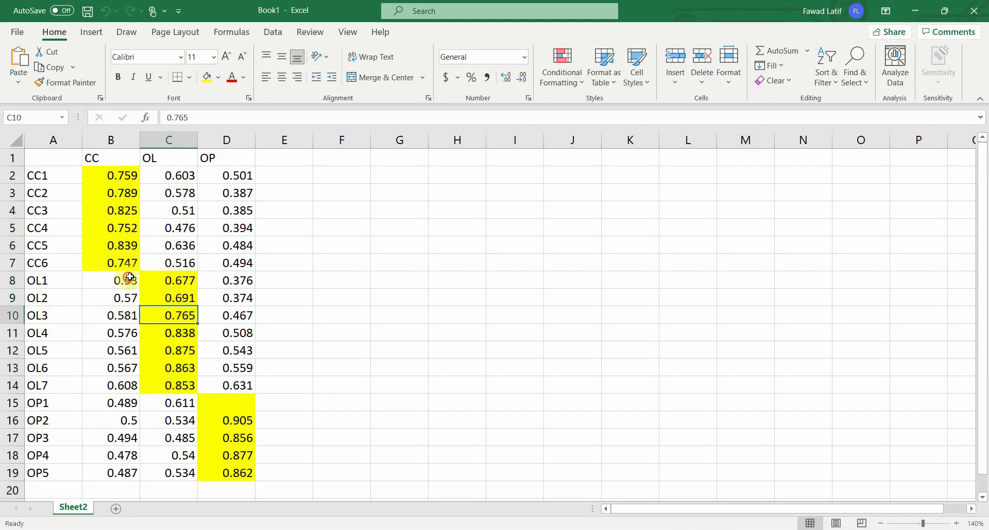
{"action": "left_click", "coordinate": [129, 278]}
{"action": "left_click", "coordinate": [215, 280]}
{"action": "left_click", "coordinate": [126, 298]}
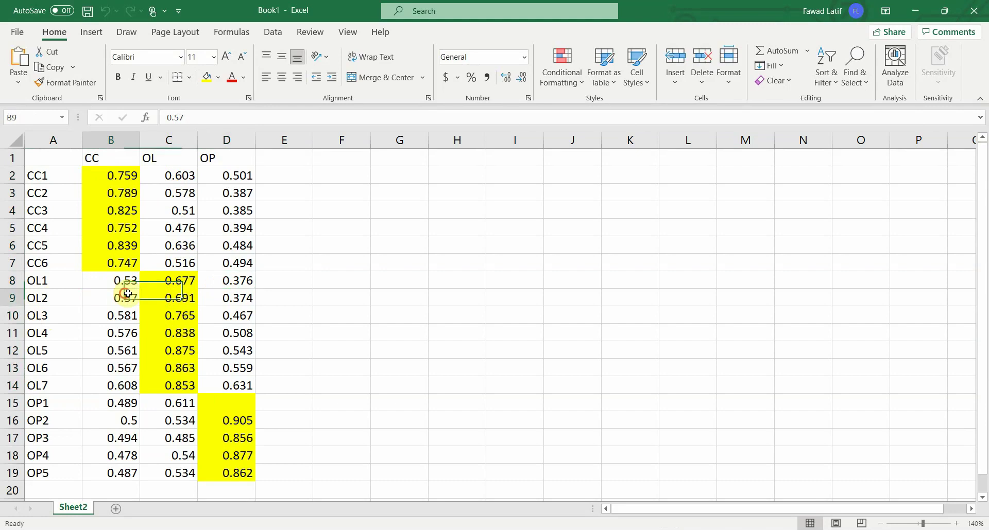
{"action": "left_click", "coordinate": [202, 293]}
{"action": "left_click", "coordinate": [188, 297]}
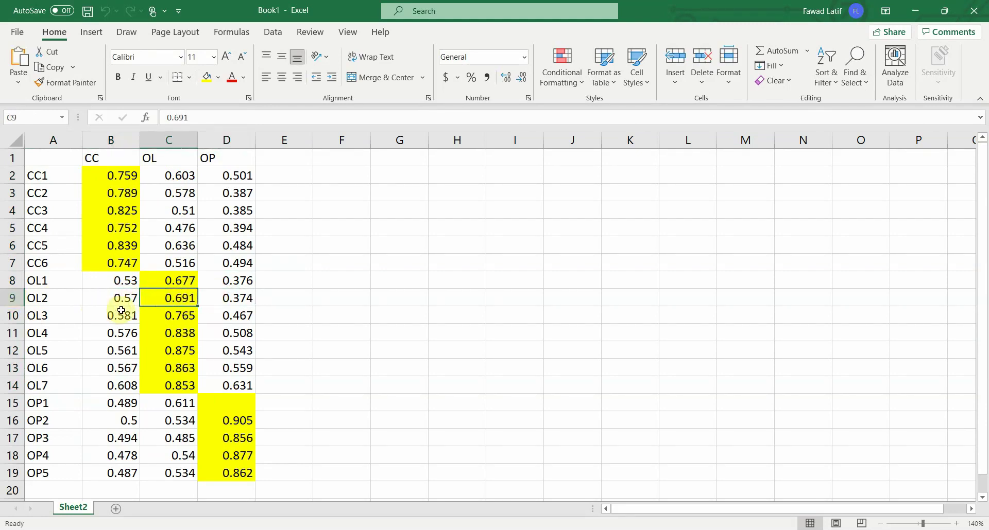
{"action": "left_click_drag", "start_coordinate": [181, 280], "coordinate": [178, 387]}
{"action": "left_click", "coordinate": [104, 302]}
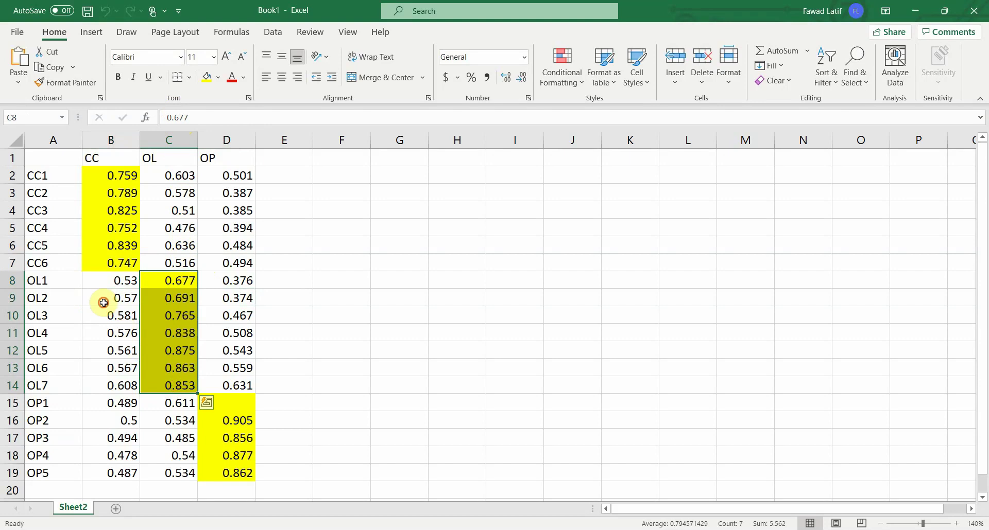
{"action": "left_click", "coordinate": [227, 297]}
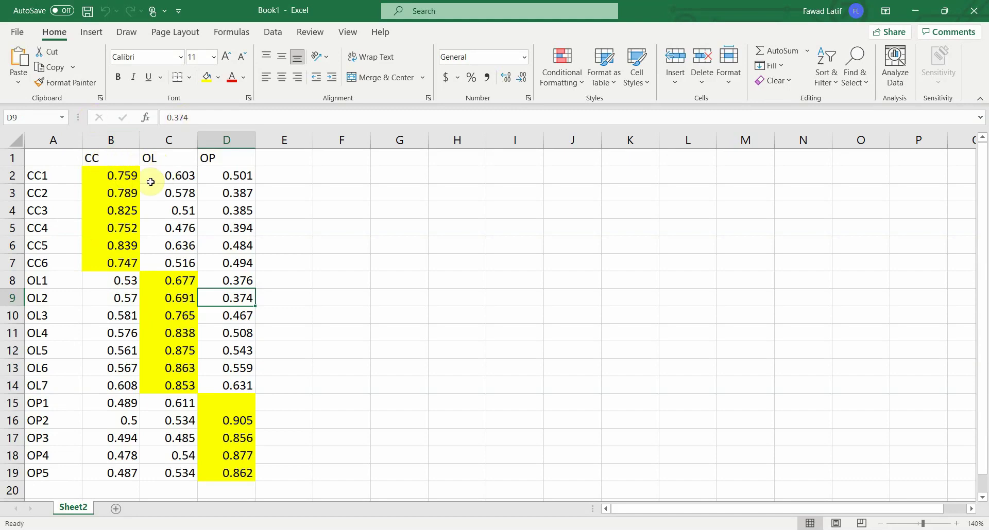
{"action": "key", "text": "alt+Tab"}
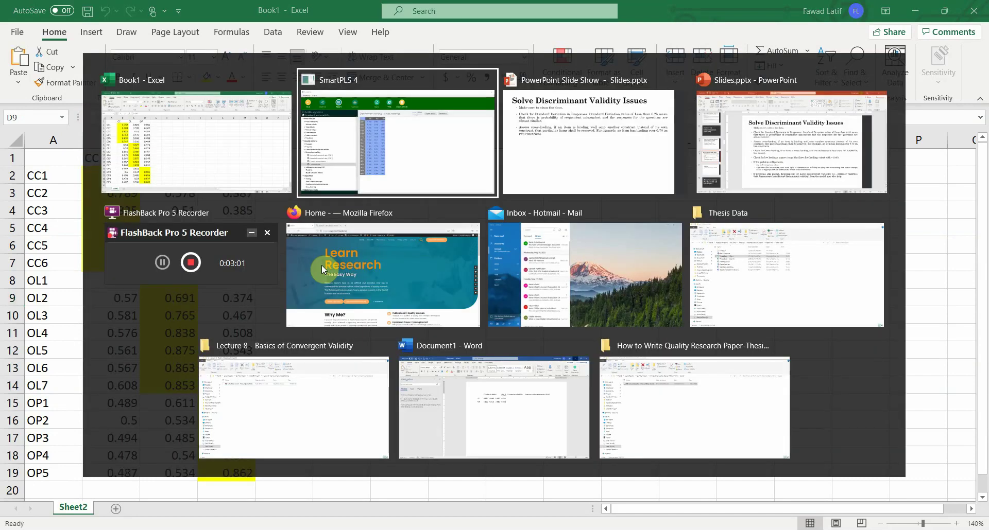
In the Fornell-Larcker table, compare CC's 0.786 diagonal with the 0.710 OL–CC correlation.
{"action": "left_click", "coordinate": [344, 143]}
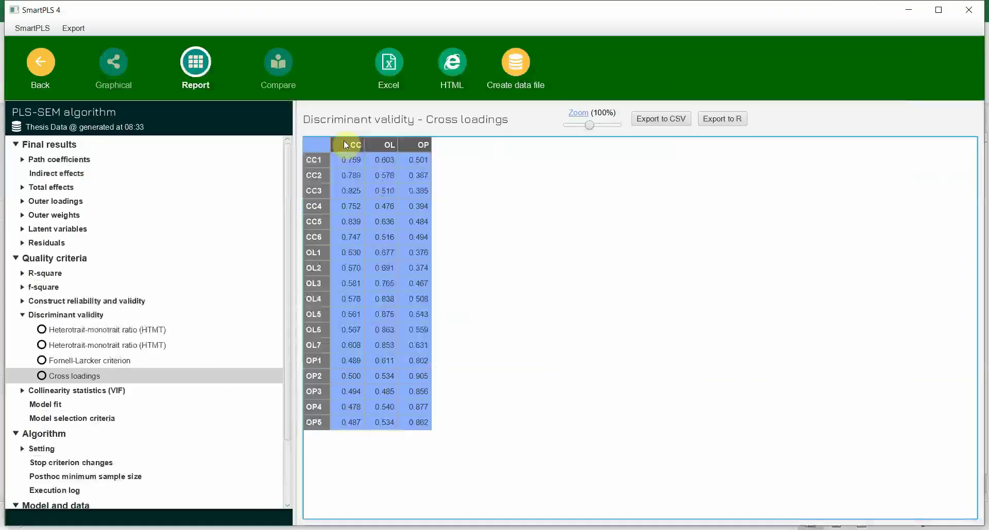
{"action": "left_click", "coordinate": [90, 360]}
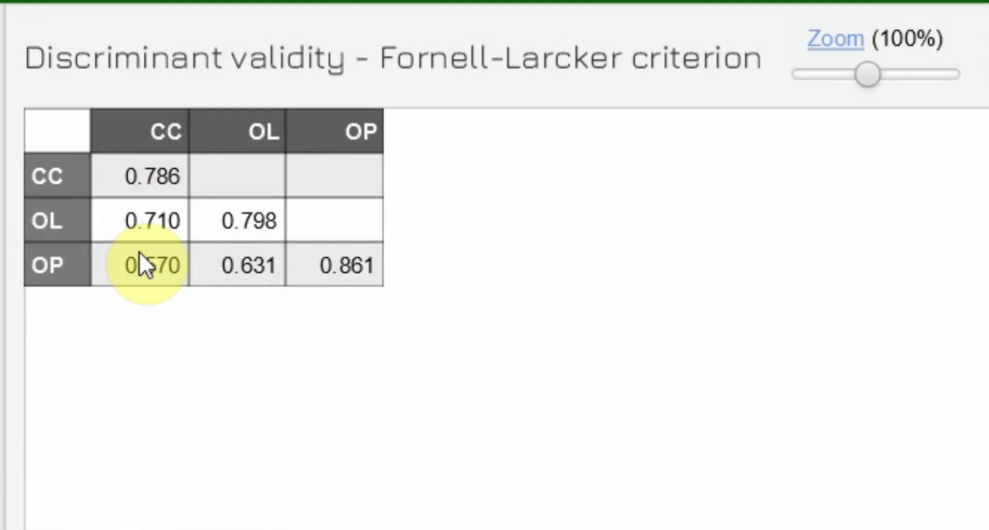
{"action": "left_click", "coordinate": [180, 219]}
{"action": "left_click", "coordinate": [161, 178]}
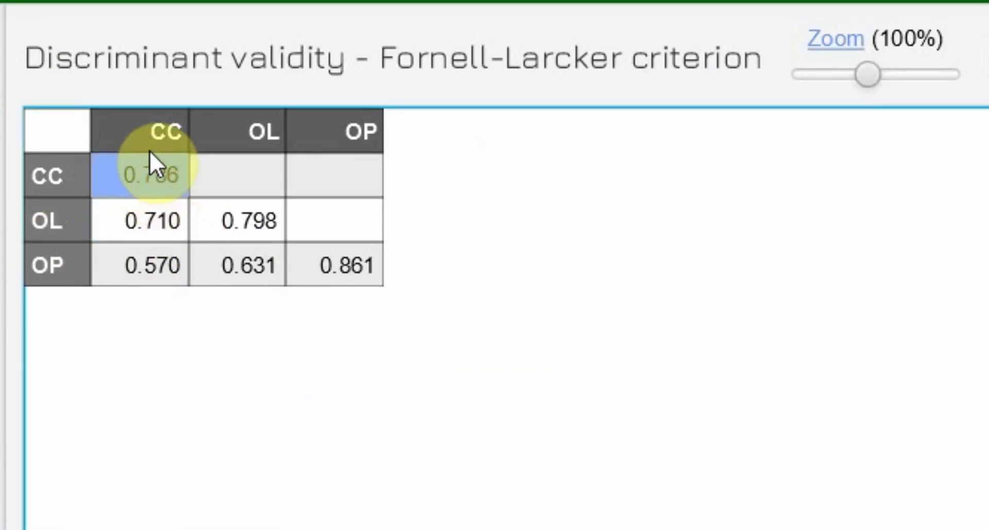
{"action": "left_click", "coordinate": [136, 218]}
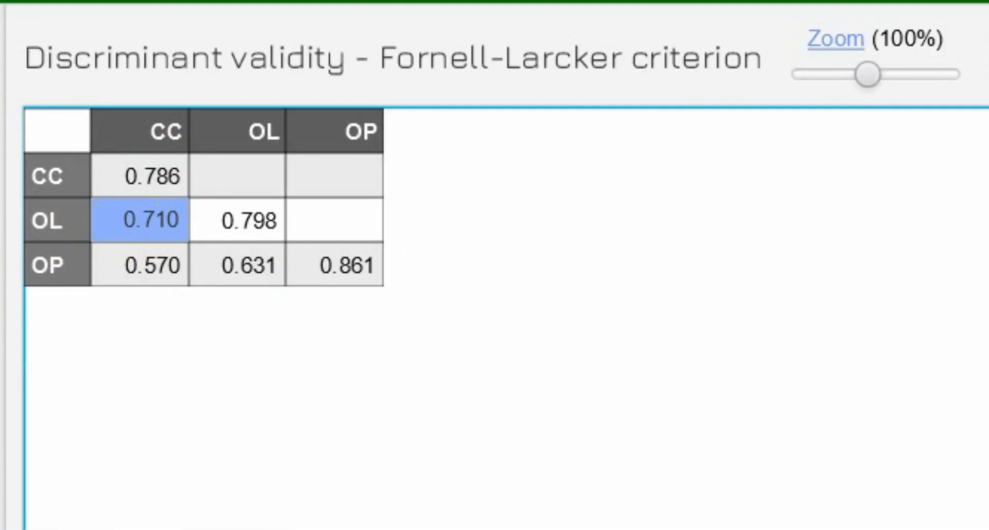
{"action": "left_click", "coordinate": [126, 331]}
Highlight the 0.797 OL–CC HTMT value, then return to the cross-loadings table.
{"action": "left_click", "coordinate": [363, 163]}
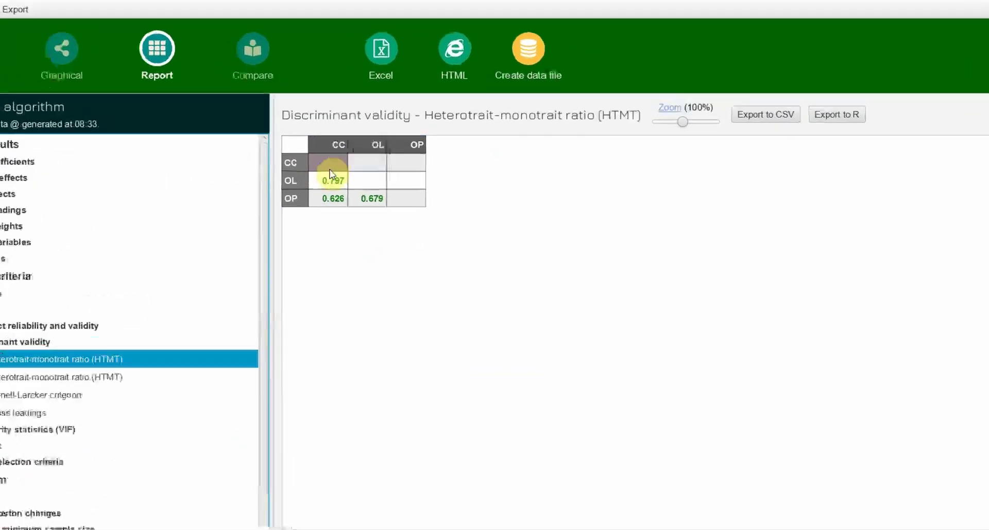
{"action": "left_click", "coordinate": [343, 177]}
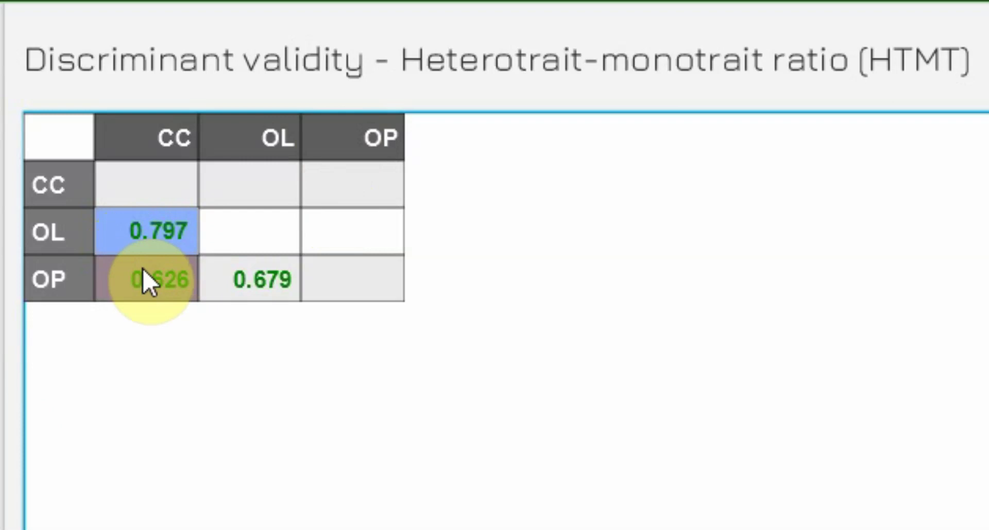
{"action": "left_click", "coordinate": [149, 238]}
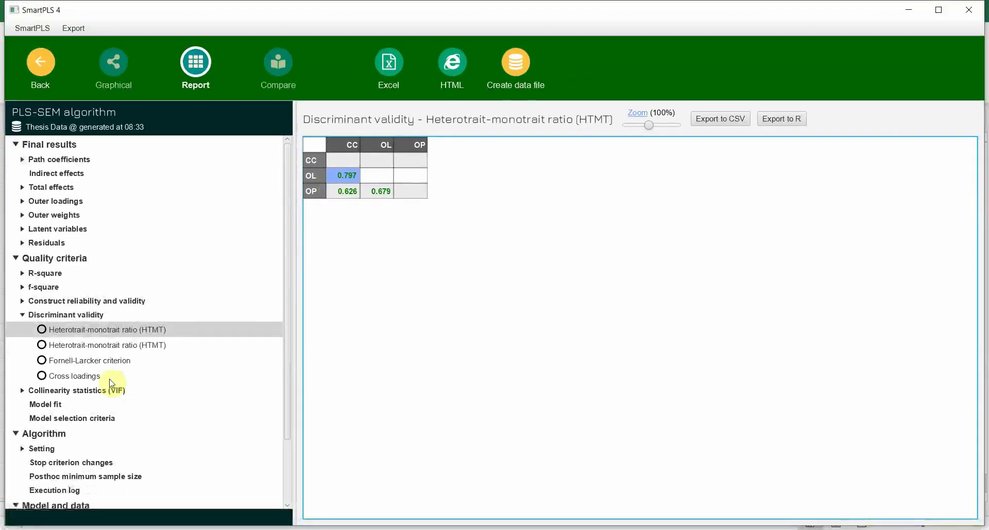
{"action": "left_click", "coordinate": [85, 373]}
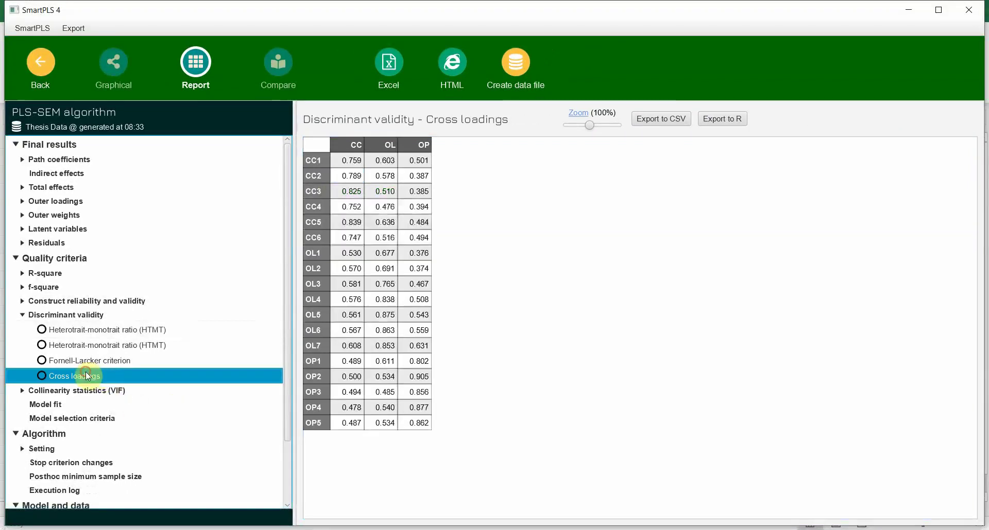
In Book1, change CC1's OL loading in C2 to 0.72 and compare it with B2.
{"action": "key", "text": "alt+Tab"}
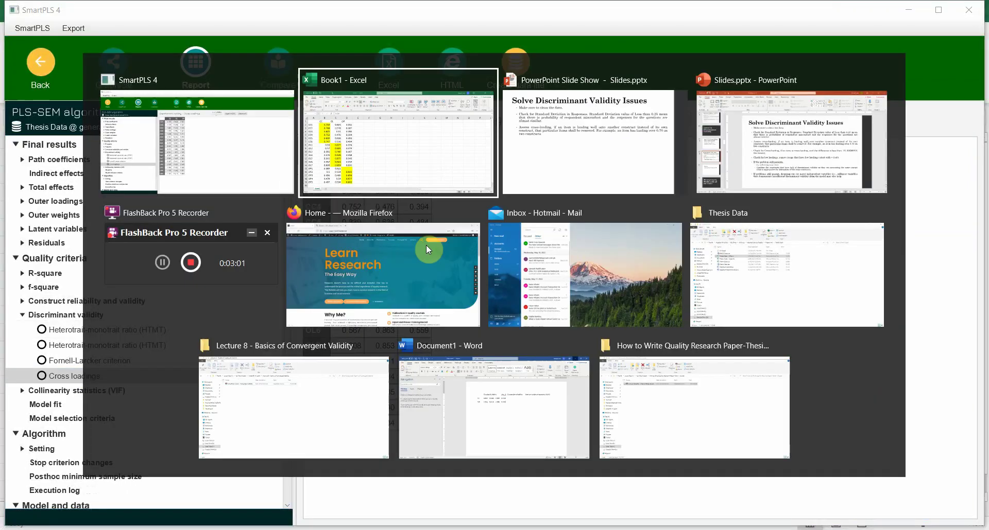
{"action": "left_click", "coordinate": [379, 99]}
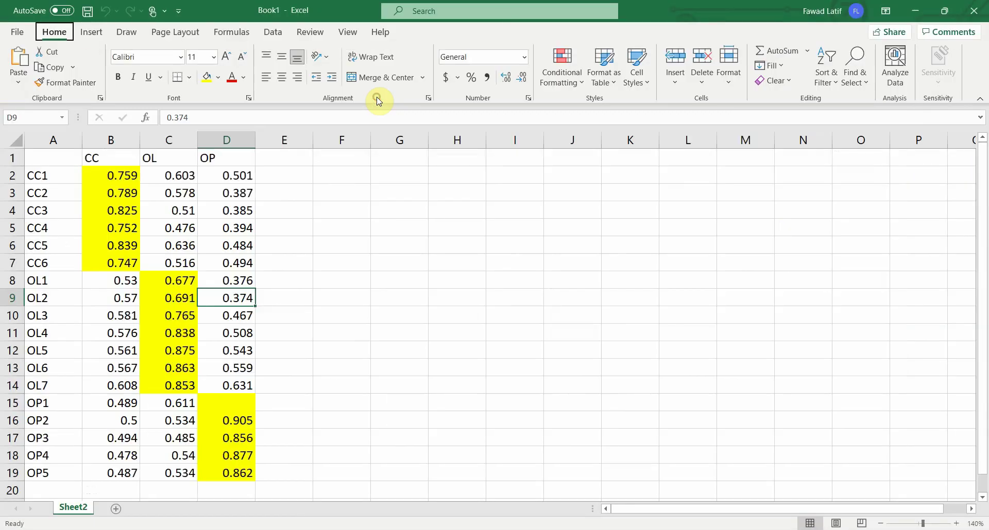
{"action": "left_click", "coordinate": [163, 176]}
{"action": "type", "text": "0."}
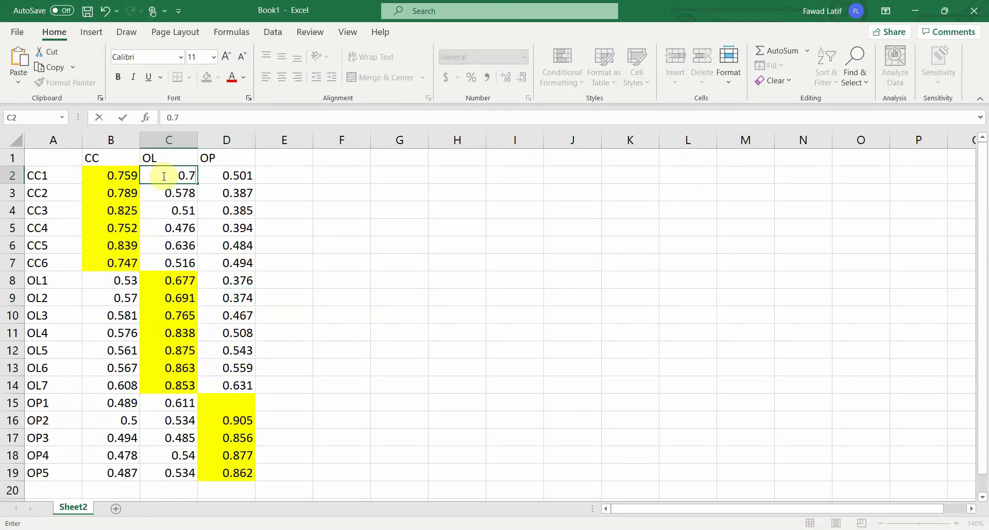
{"action": "type", "text": "720"}
{"action": "key", "text": "Return"}
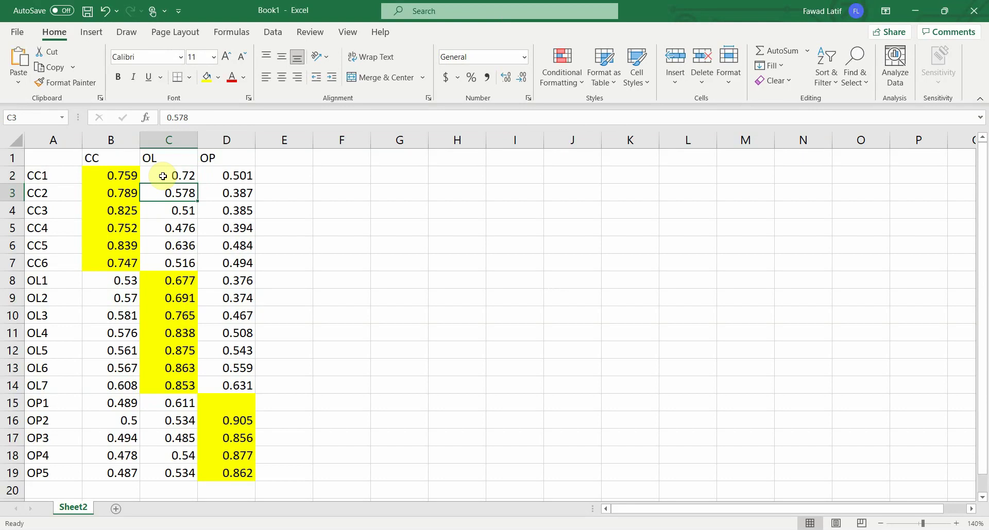
{"action": "left_click", "coordinate": [117, 176]}
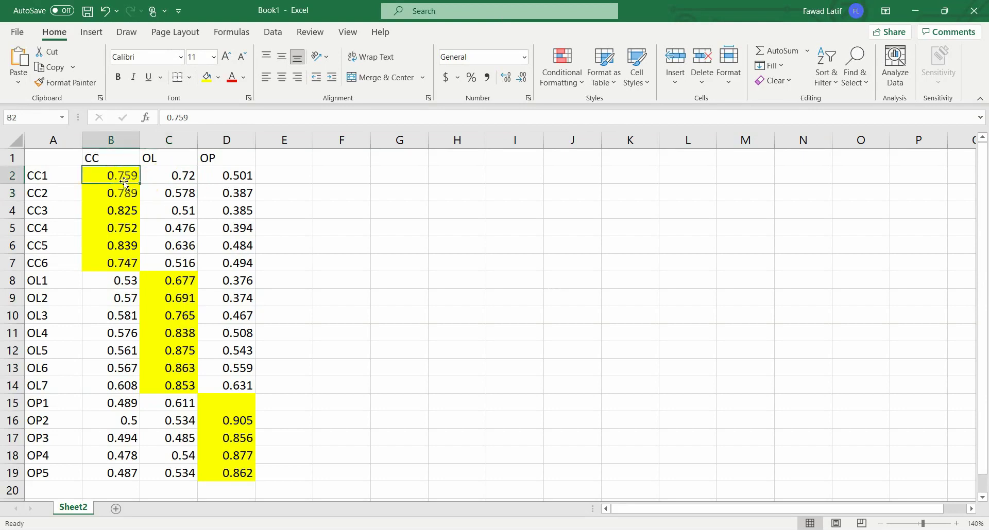
{"action": "left_click", "coordinate": [159, 177]}
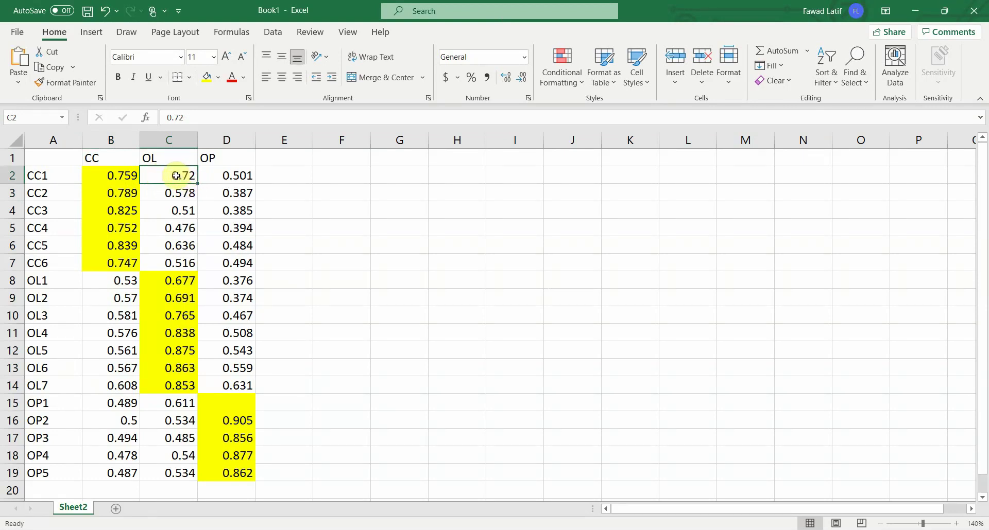
Enter the formula =B2-C2 in E2 to get CC1's loading difference.
{"action": "left_click", "coordinate": [278, 177]}
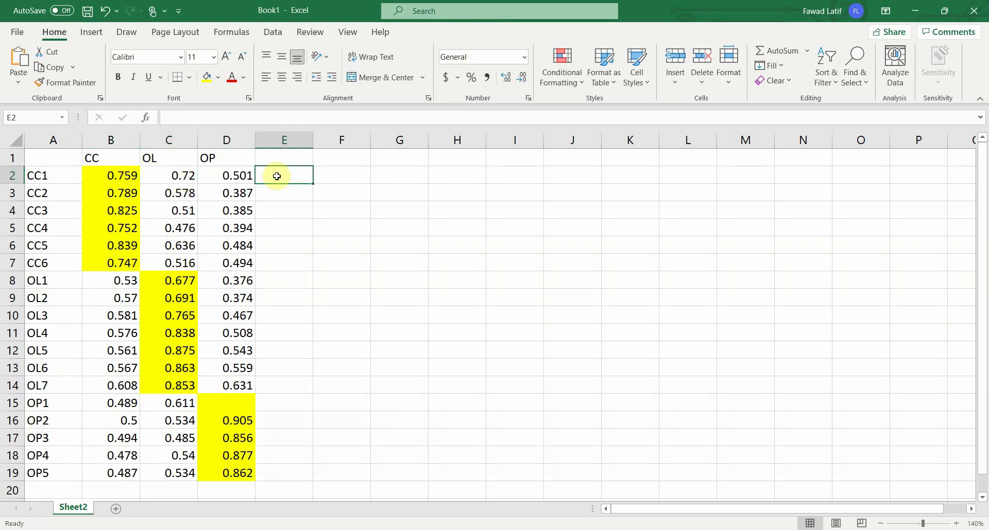
{"action": "type", "text": "="}
{"action": "left_click", "coordinate": [124, 175]}
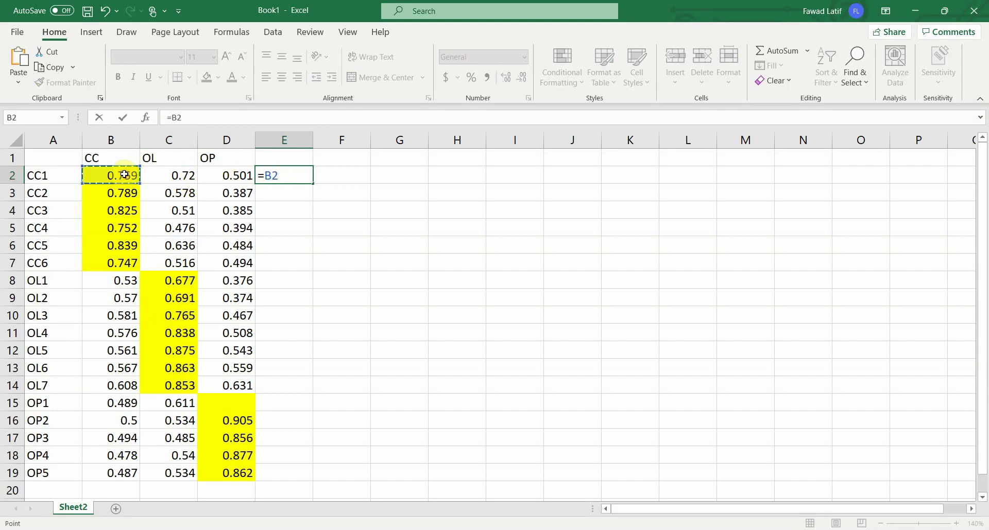
{"action": "type", "text": "-"}
{"action": "left_click", "coordinate": [153, 175]}
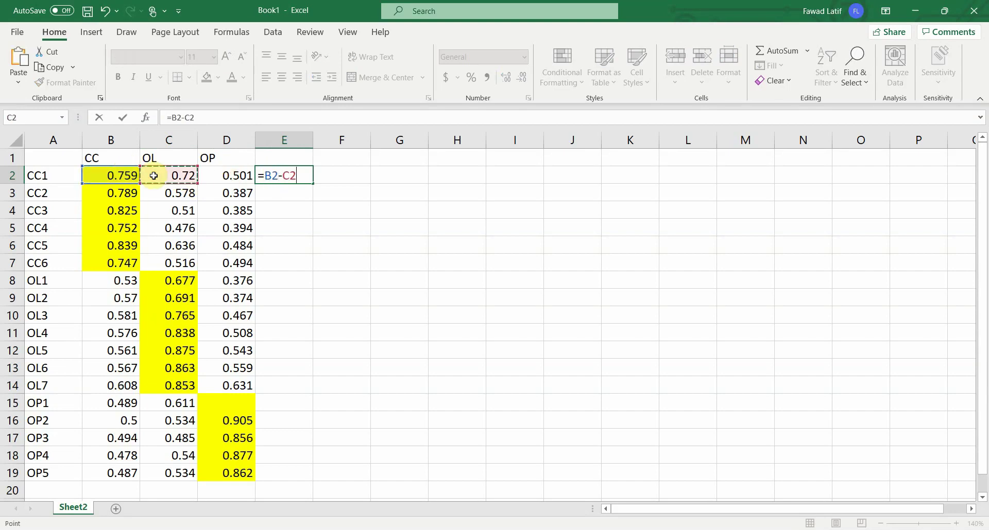
{"action": "key", "text": "Return"}
Put the 0.1 threshold in F2 and compare it with E2's 0.039 difference across row 2.
{"action": "left_click", "coordinate": [330, 175]}
{"action": "type", "text": "0.1"}
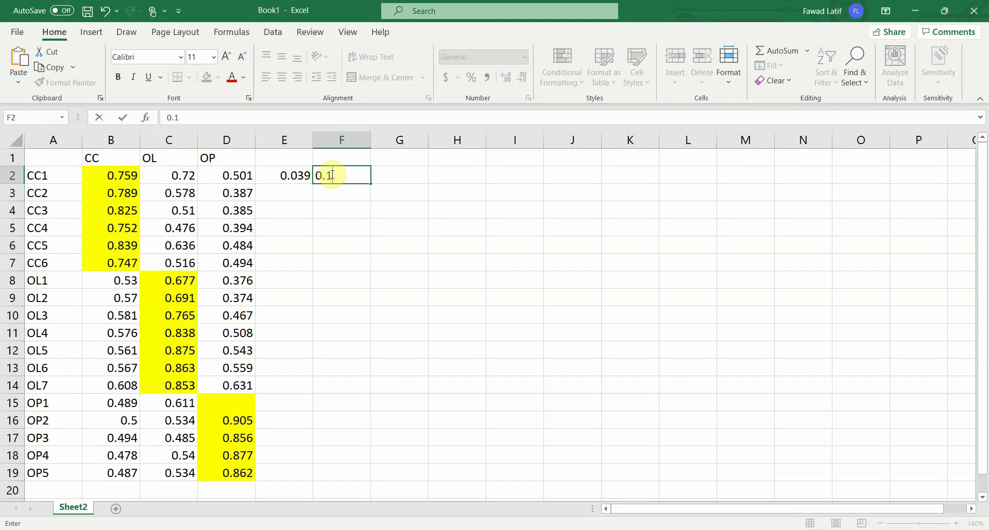
{"action": "key", "text": "Return"}
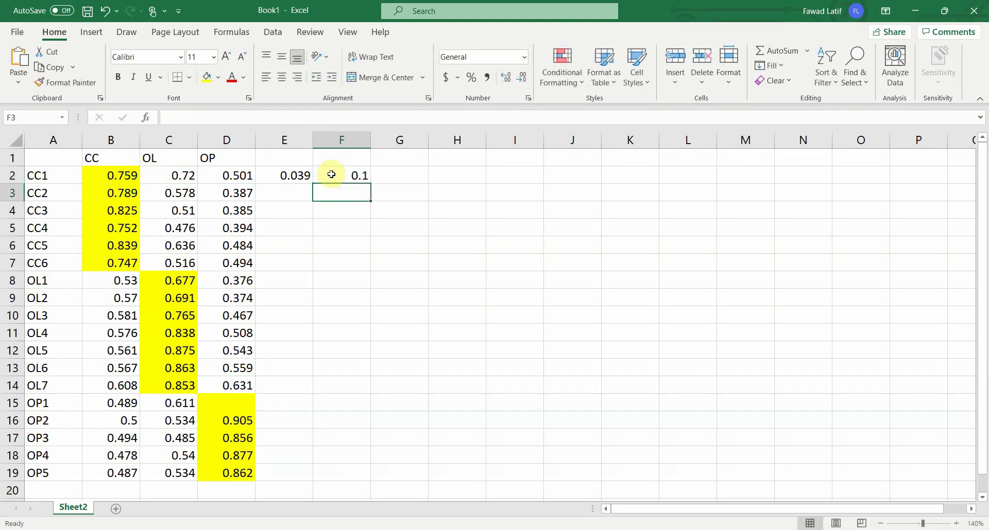
{"action": "left_click", "coordinate": [331, 174]}
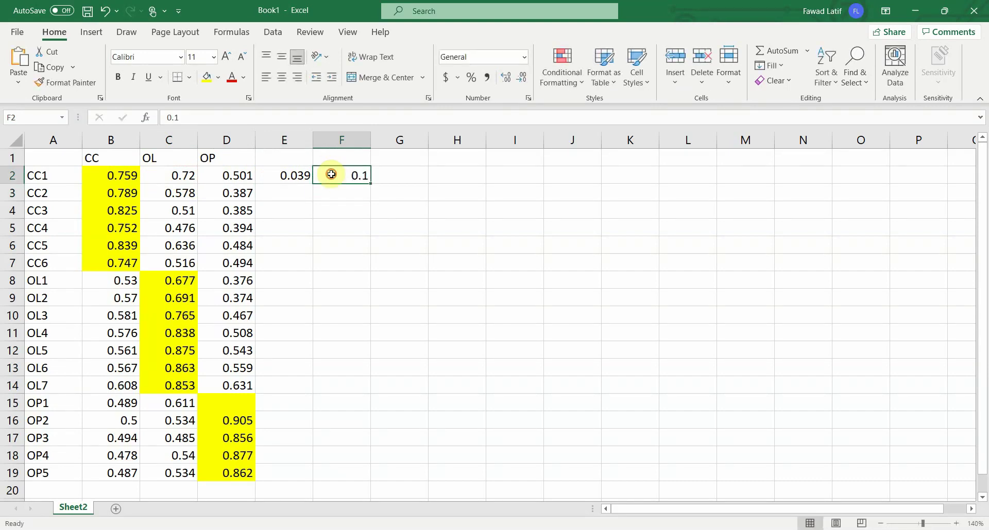
{"action": "left_click", "coordinate": [297, 179]}
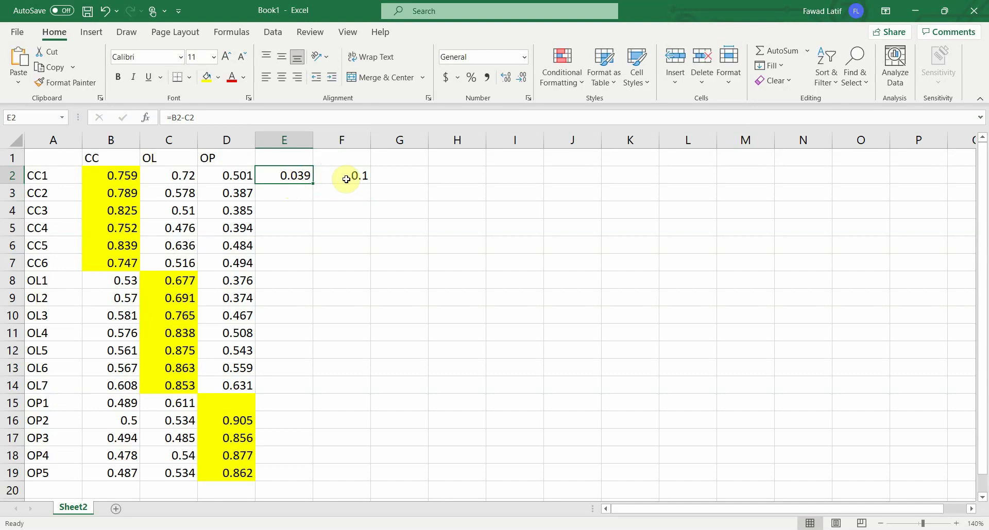
{"action": "left_click", "coordinate": [155, 179]}
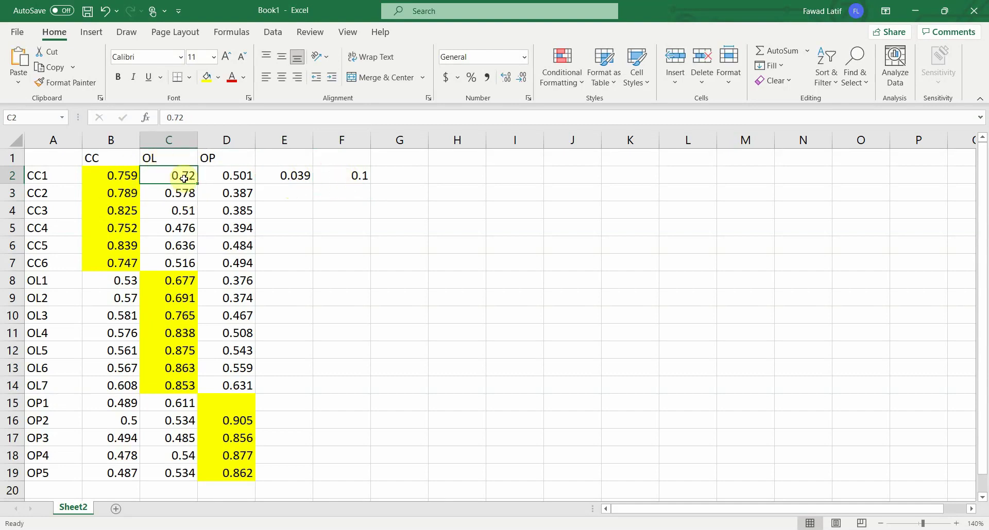
{"action": "left_click", "coordinate": [13, 175]}
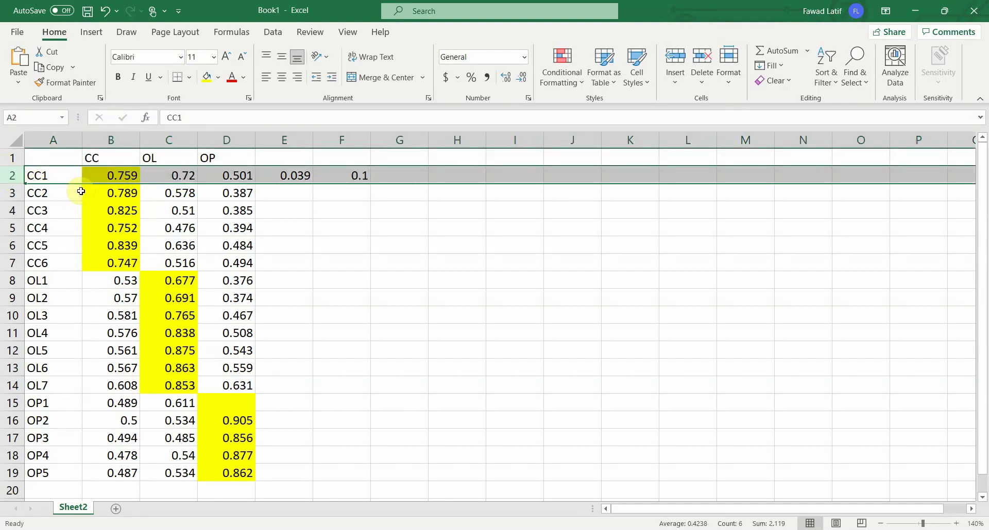
Review the OL loadings in C8–C11 and OL1's row B8–D8, then minimize Excel.
{"action": "left_click", "coordinate": [170, 286]}
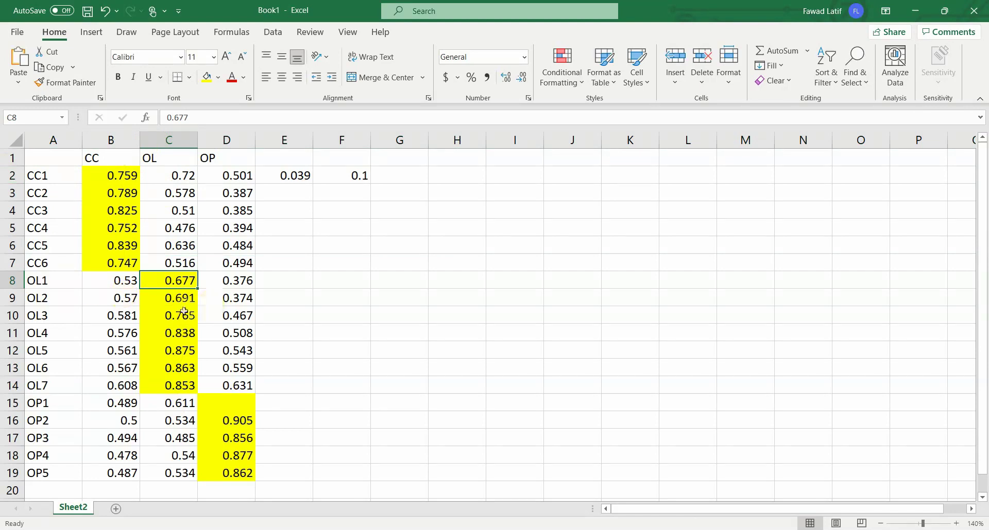
{"action": "left_click", "coordinate": [163, 300]}
{"action": "left_click", "coordinate": [164, 322]}
{"action": "left_click", "coordinate": [164, 330]}
{"action": "left_click", "coordinate": [191, 279]}
{"action": "left_click", "coordinate": [126, 282]}
{"action": "left_click", "coordinate": [227, 281]}
{"action": "left_click", "coordinate": [178, 282]}
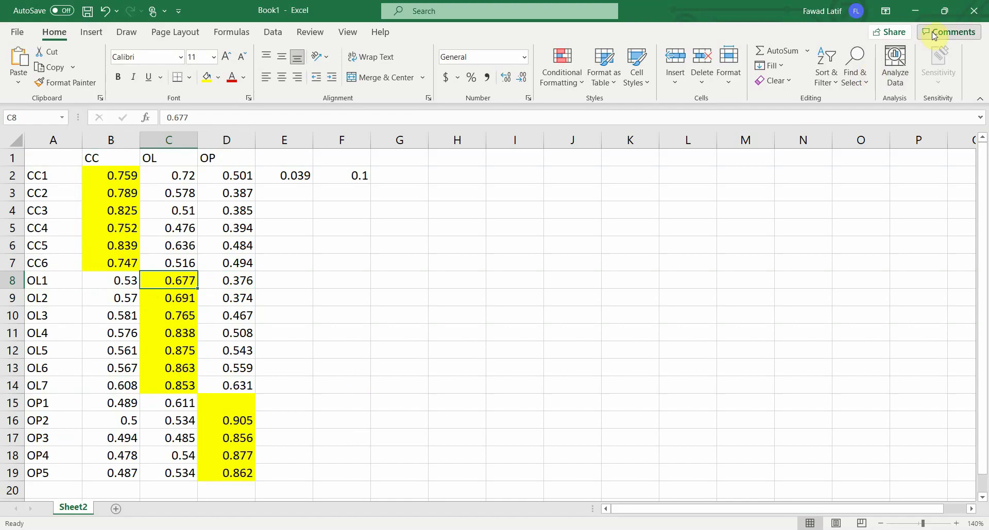
{"action": "left_click", "coordinate": [914, 11]}
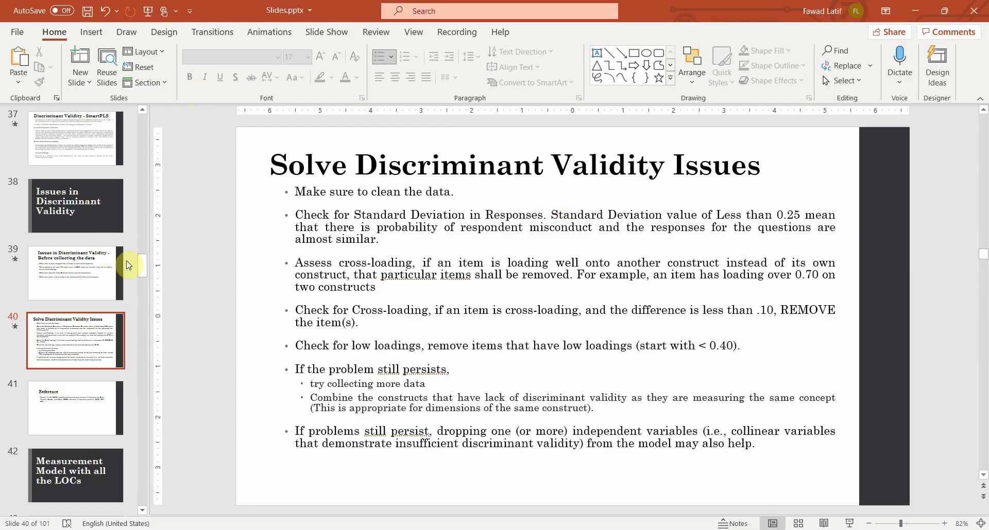
Move from slide 2 and slide 5 forward to slide 19, 'Step 3: Output - SmartPLS'.
{"action": "left_click", "coordinate": [146, 263]}
{"action": "left_click_drag", "start_coordinate": [146, 263], "coordinate": [146, 114]}
{"action": "left_click", "coordinate": [84, 198]}
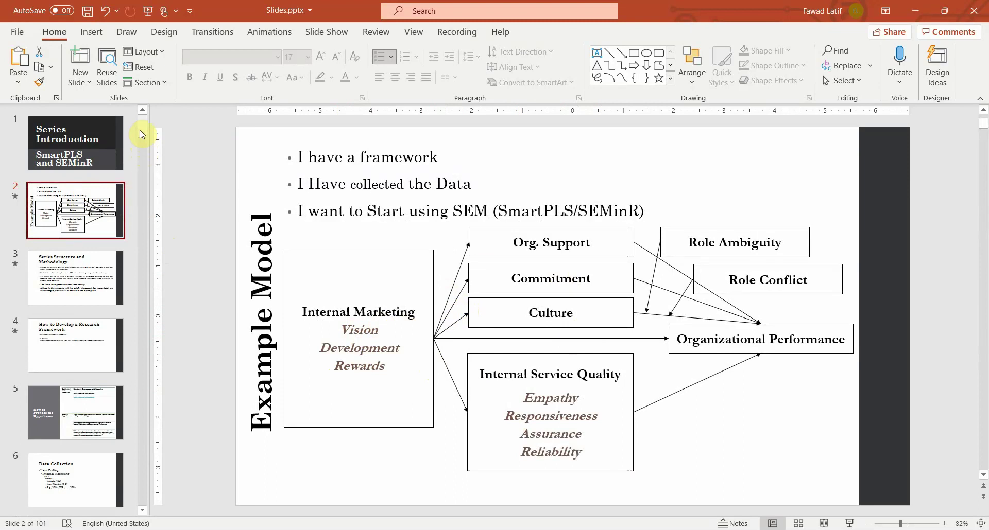
{"action": "left_click", "coordinate": [75, 402]}
{"action": "key", "text": "Down"}
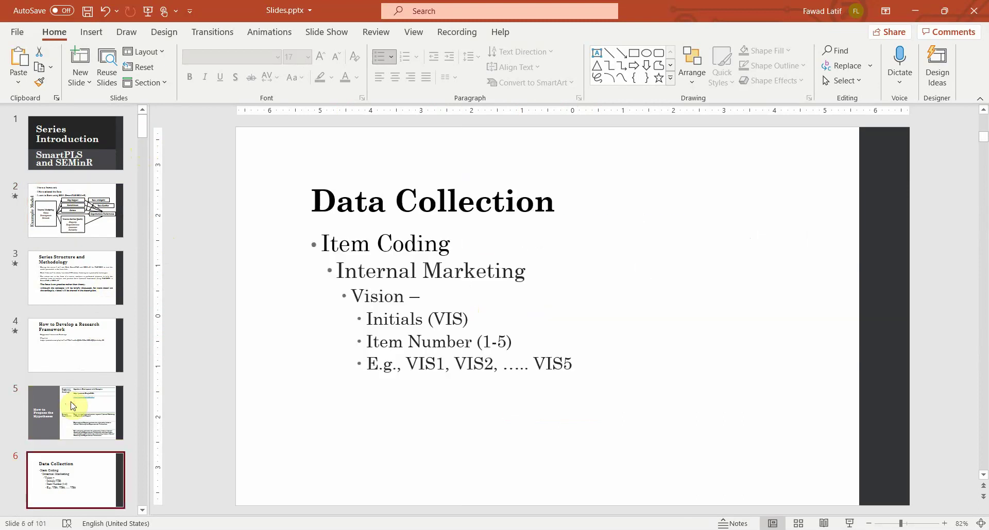
{"action": "key", "text": "Down"}
{"action": "key", "text": "Down"}
{"action": "key", "text": "Down"}
{"action": "key", "text": "Down"}
{"action": "key", "text": "Down"}
{"action": "key", "text": "Down"}
{"action": "key", "text": "Down"}
{"action": "key", "text": "Down"}
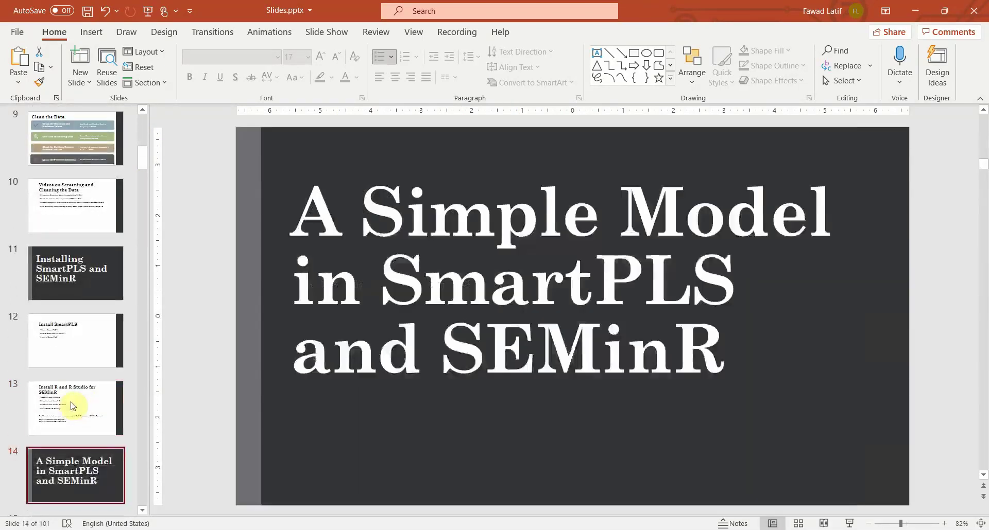
{"action": "key", "text": "Down"}
{"action": "key", "text": "Down"}
{"action": "key", "text": "Down"}
{"action": "key", "text": "Down"}
{"action": "key", "text": "Down"}
{"action": "key", "text": "Down"}
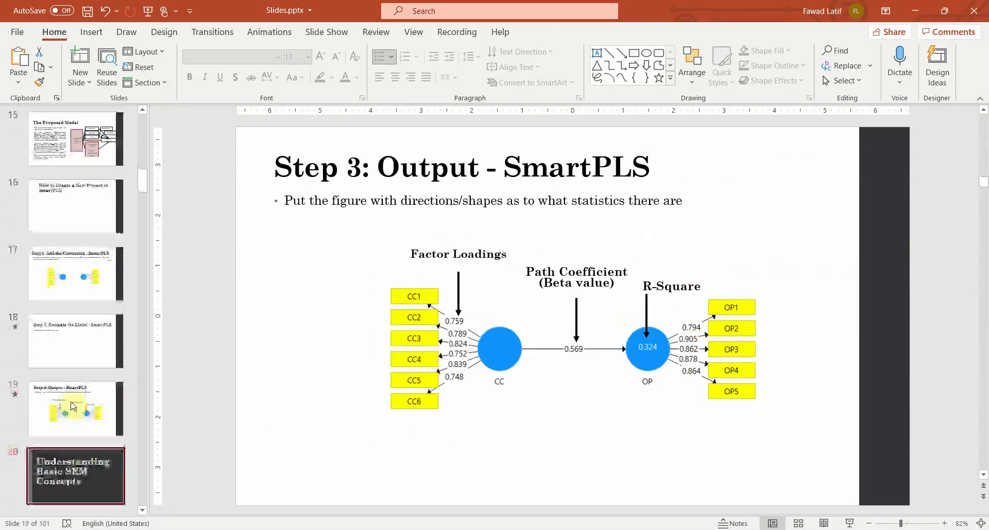